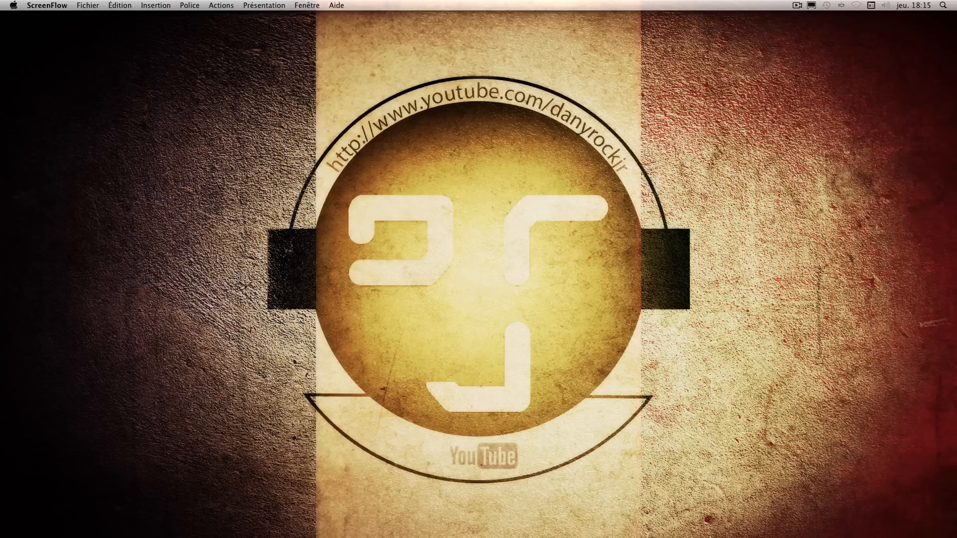
Switch to the Chrome window showing the M-Audio site and open its drivers and updates search page
{"action": "mouse_move", "coordinate": [710, 536]}
{"action": "mouse_move", "coordinate": [765, 535]}
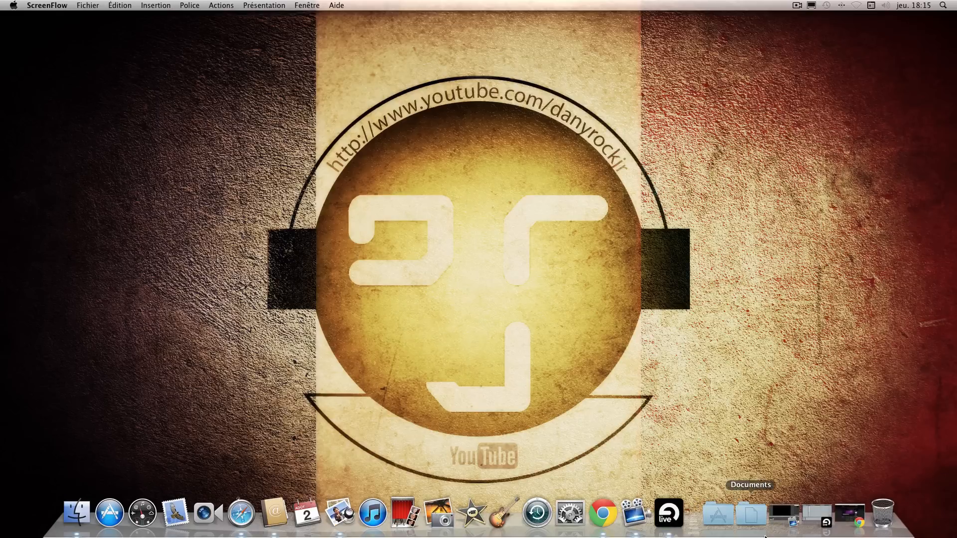
{"action": "left_click", "coordinate": [849, 516]}
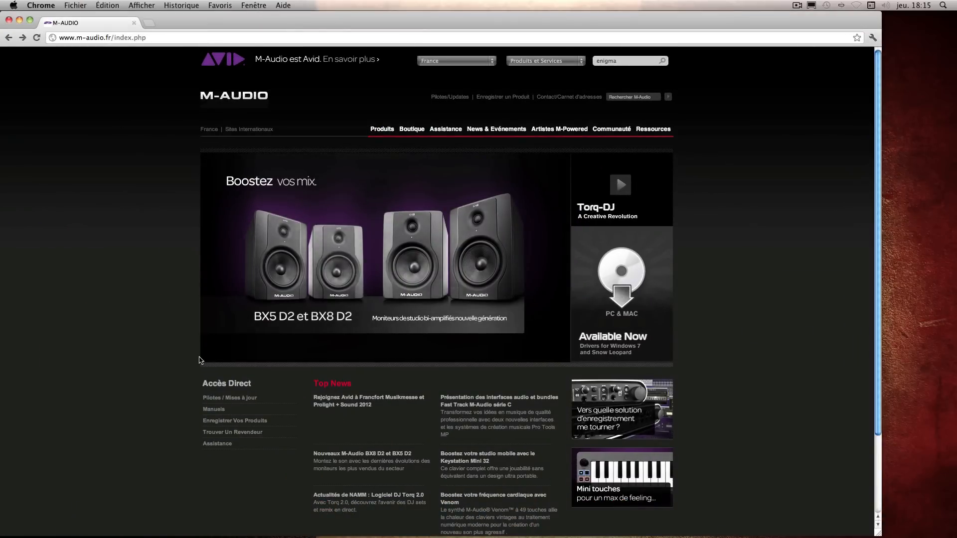
{"action": "left_click", "coordinate": [214, 401]}
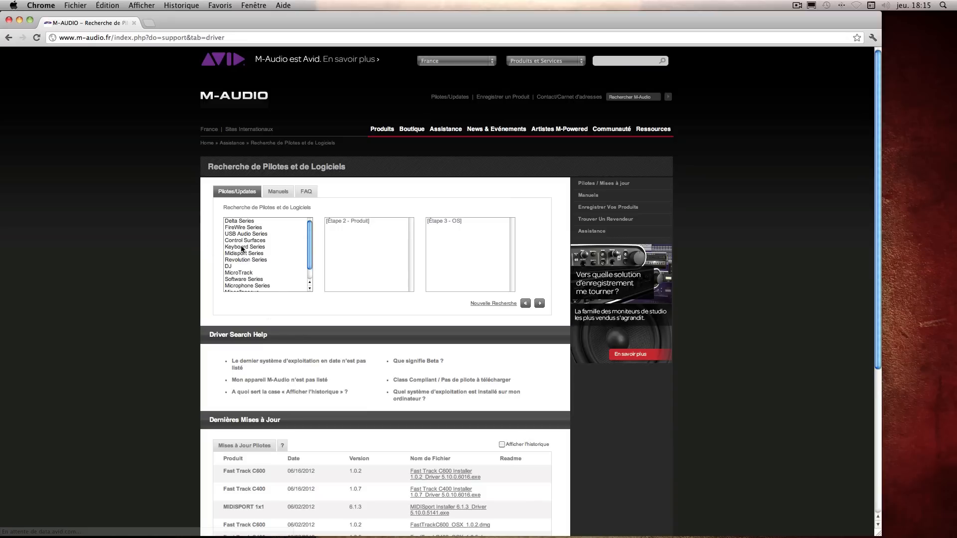
Search for drivers for the Axiom 61 in the Keyboard Series on Mac OS 10.7.4
{"action": "left_click", "coordinate": [259, 247]}
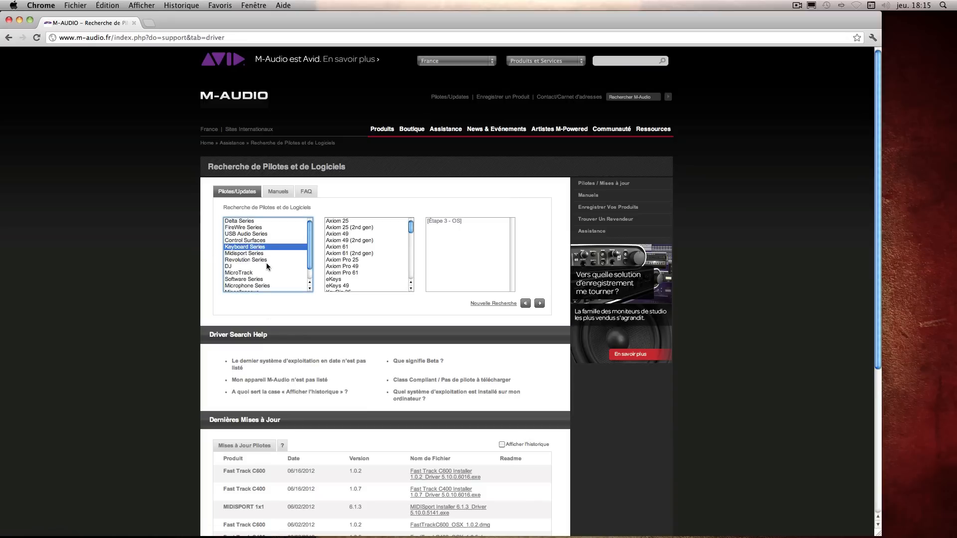
{"action": "left_click", "coordinate": [341, 246]}
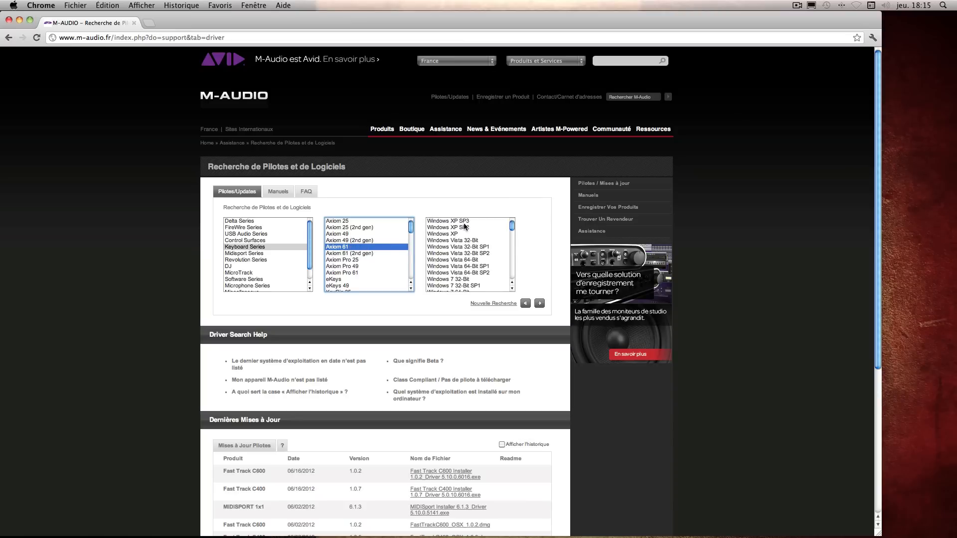
{"action": "scroll", "coordinate": [459, 248], "scroll_direction": "down", "scroll_amount": 3}
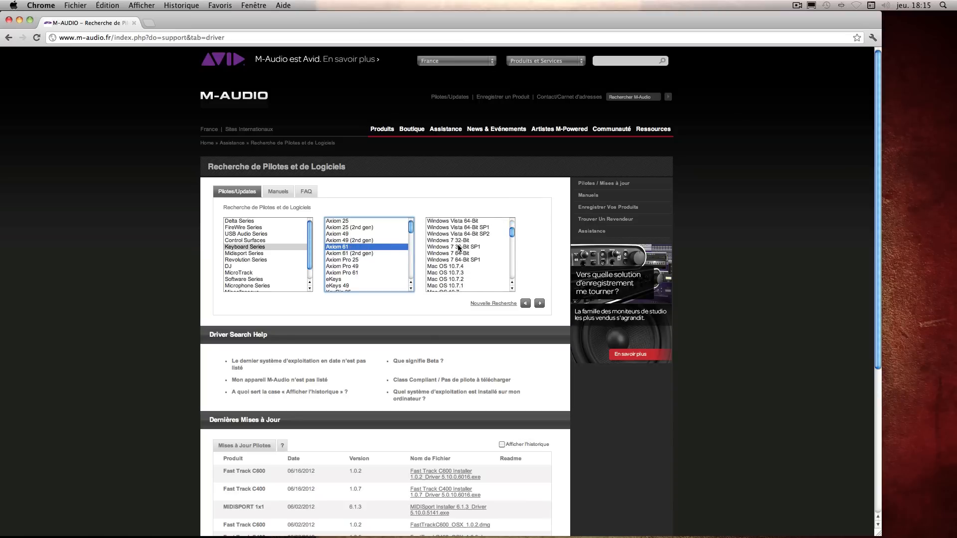
{"action": "left_click", "coordinate": [451, 260]}
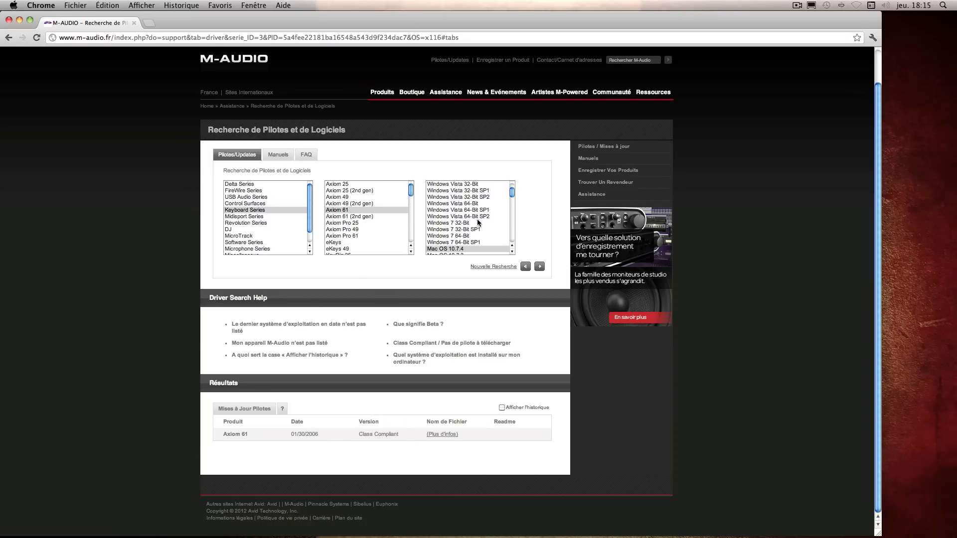
{"action": "scroll", "coordinate": [476, 209], "scroll_direction": "up", "scroll_amount": 4}
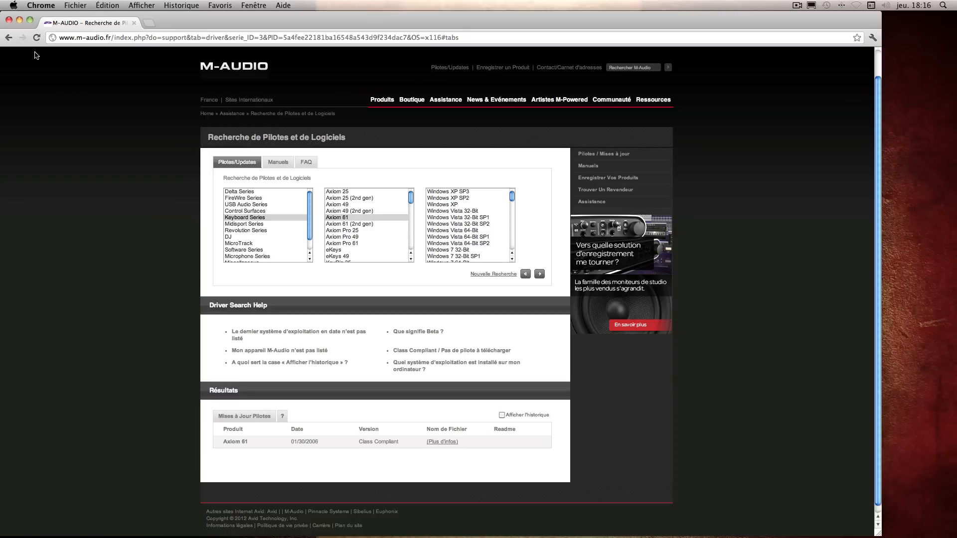
Minimize the browser, switch to Ableton Live and open the recent set Tuto Ableton Hardtek.als
{"action": "left_click", "coordinate": [20, 21]}
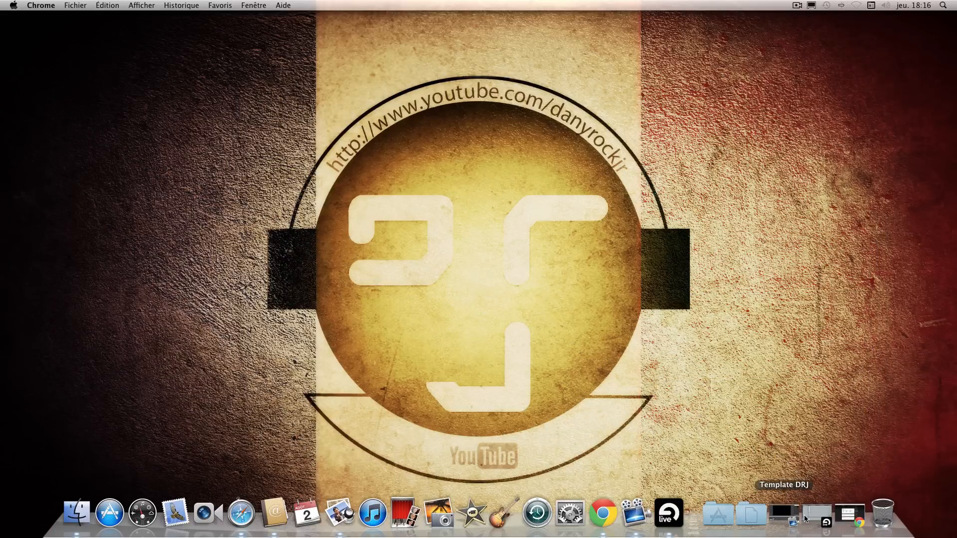
{"action": "left_click", "coordinate": [817, 518]}
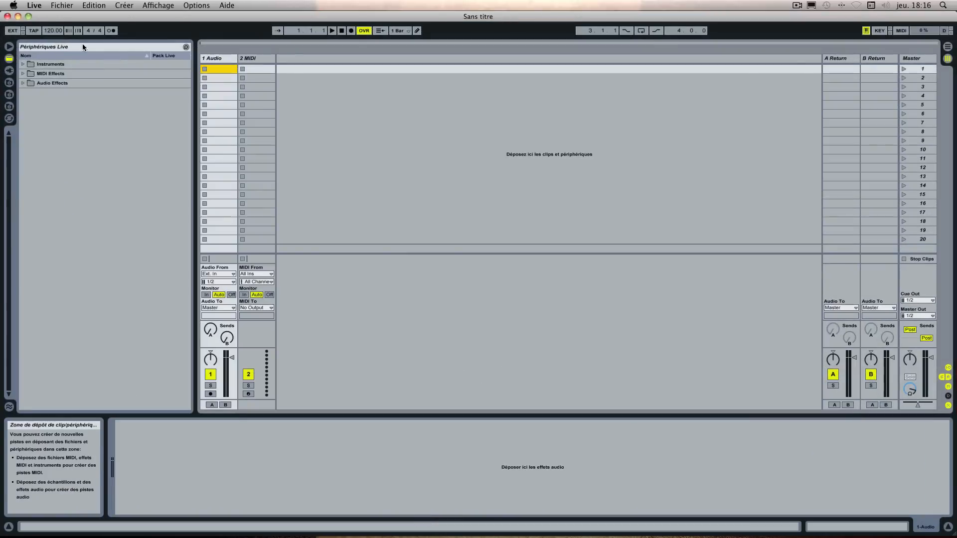
{"action": "left_click", "coordinate": [62, 5]}
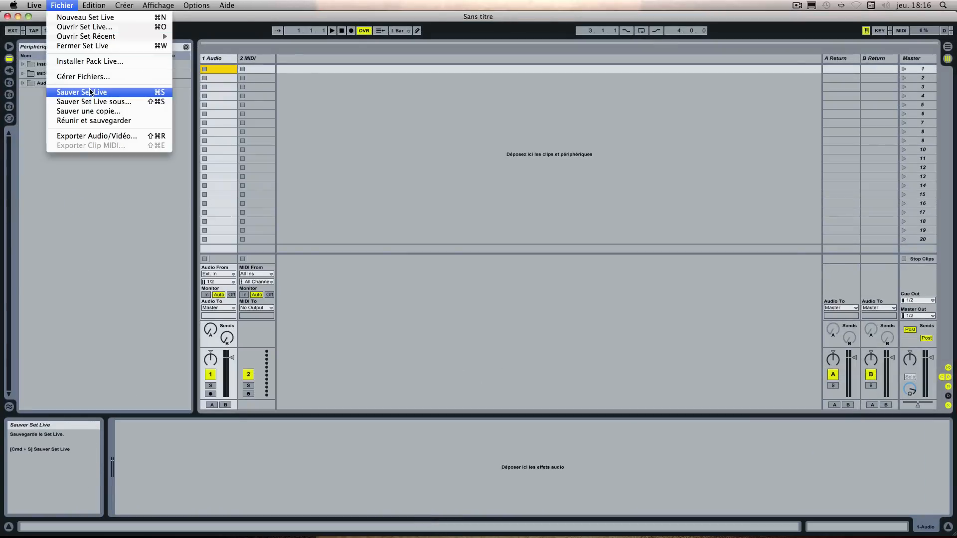
{"action": "mouse_move", "coordinate": [100, 37]}
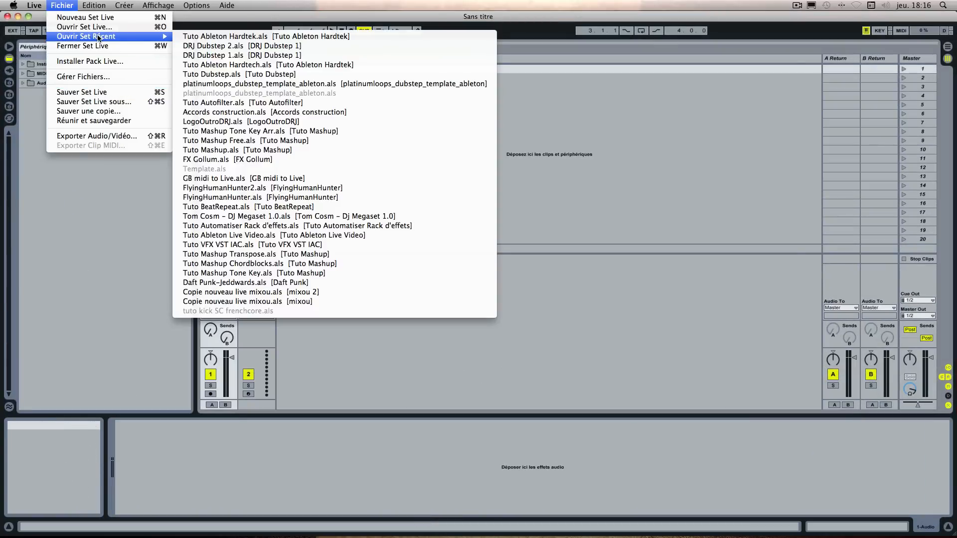
{"action": "left_click", "coordinate": [188, 37]}
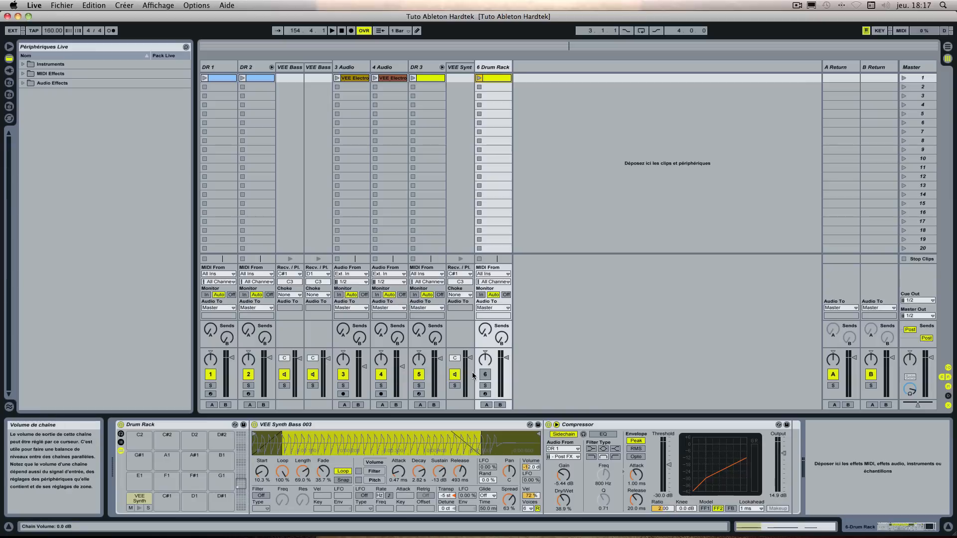
In the MIDI preferences, choose Axiom 49 61 Classic as the first control surface
{"action": "left_click", "coordinate": [36, 7]}
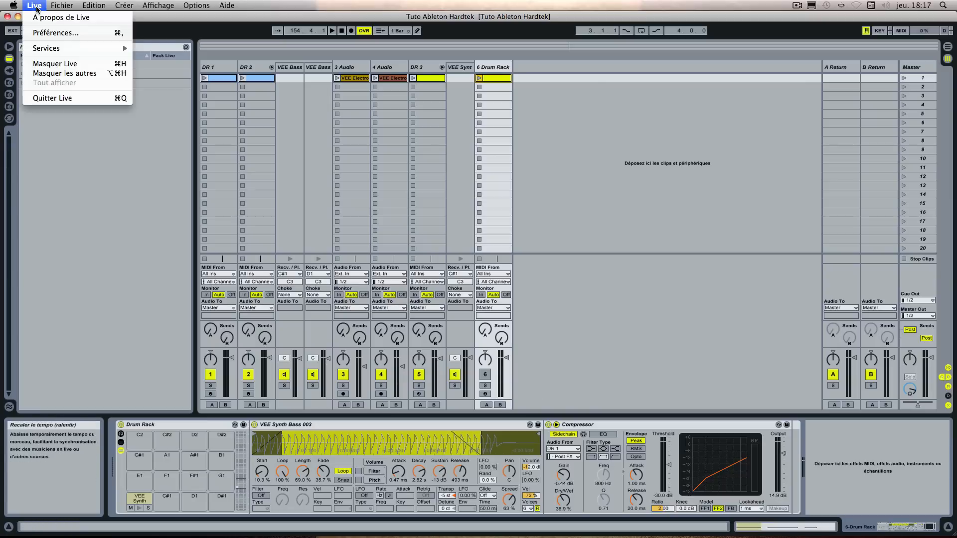
{"action": "left_click", "coordinate": [54, 36]}
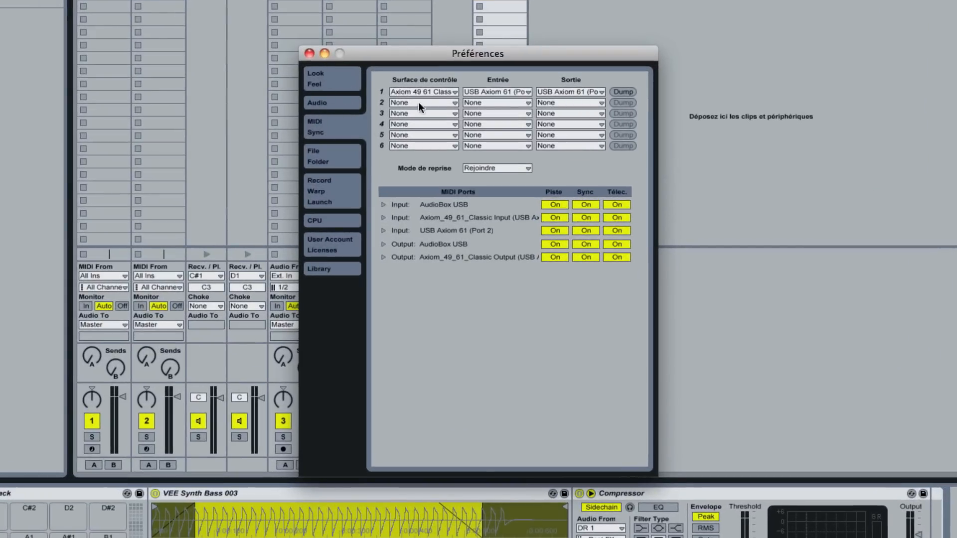
{"action": "left_click", "coordinate": [441, 90]}
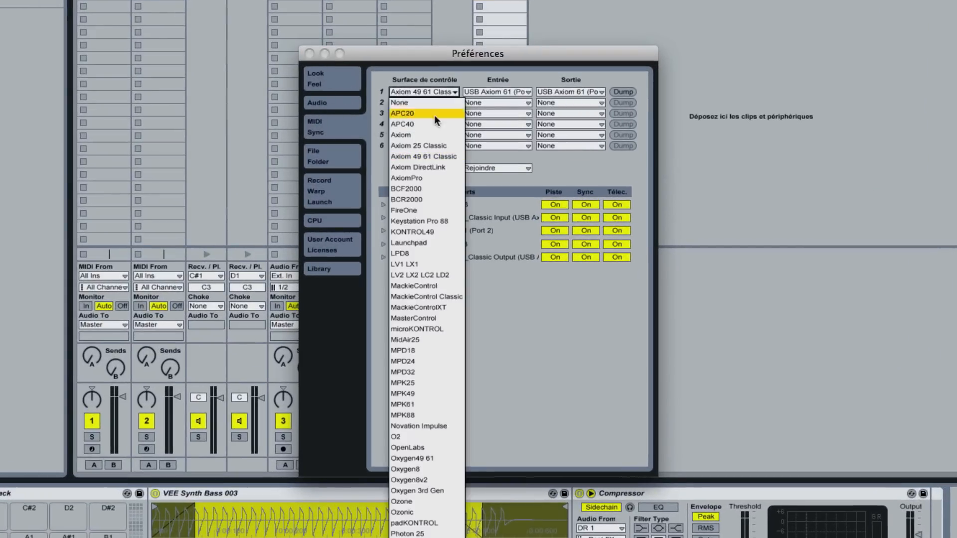
{"action": "left_click", "coordinate": [425, 156]}
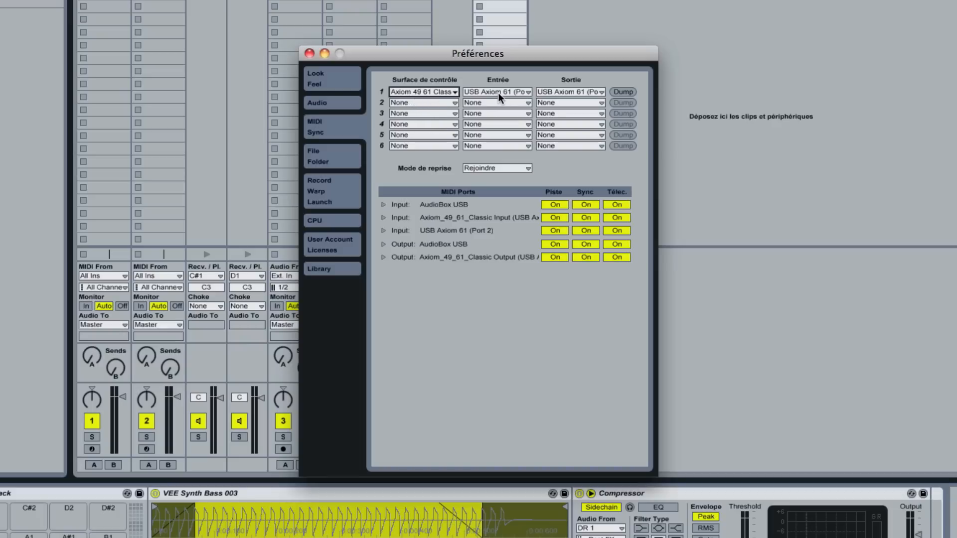
Dump the Live preset to the Axiom controller, accept replacing its current settings and close the preferences
{"action": "left_click", "coordinate": [618, 92]}
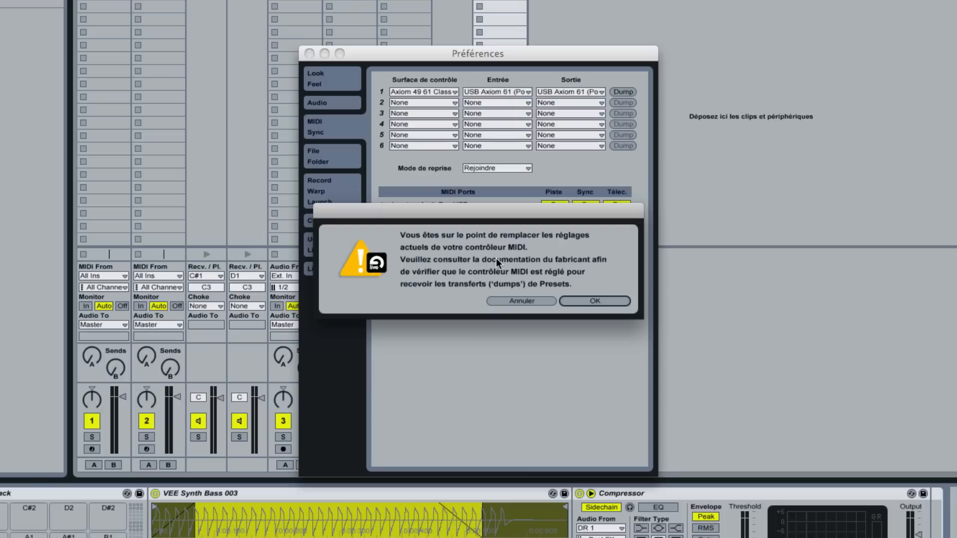
{"action": "left_click", "coordinate": [581, 302]}
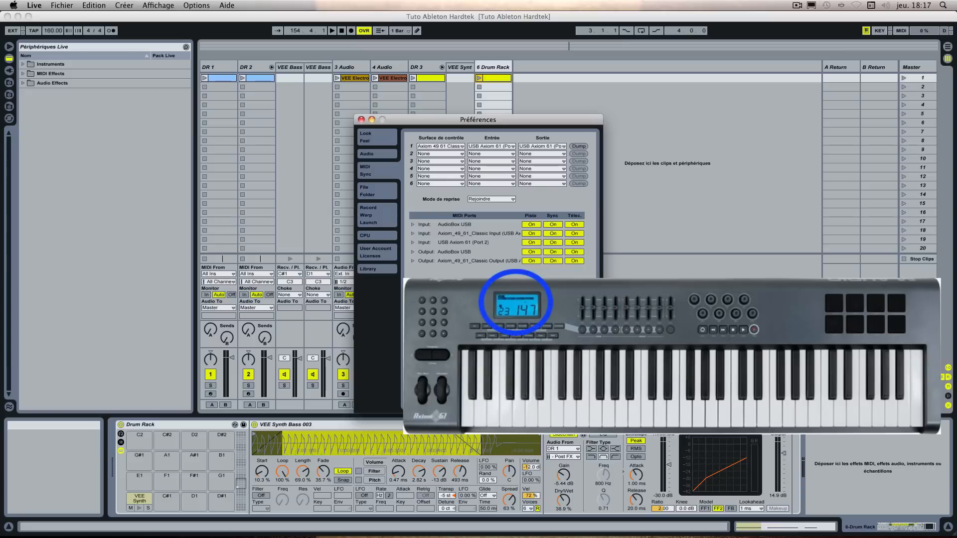
{"action": "left_click", "coordinate": [361, 119]}
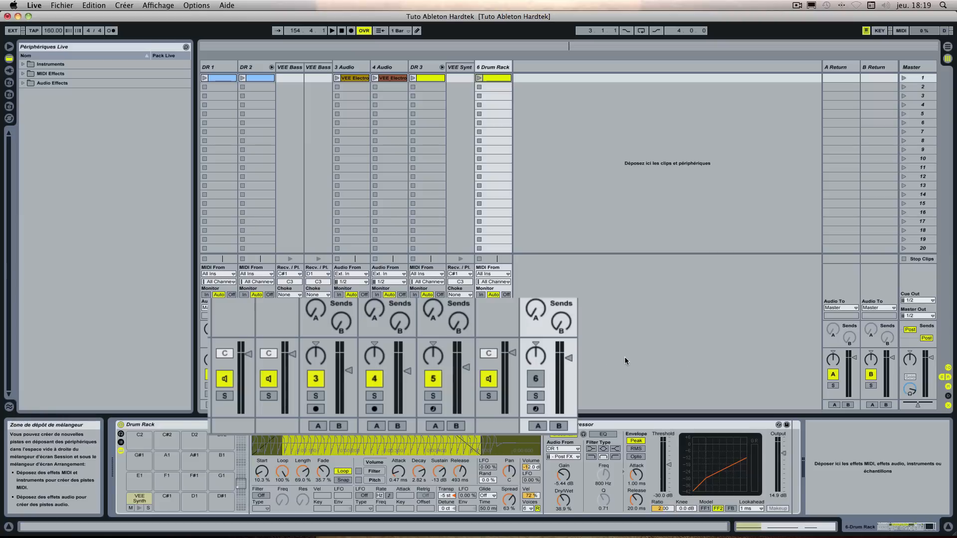
Collapse the chains of the DR 3 and DR 2 tracks in the Session view
{"action": "left_click", "coordinate": [441, 67]}
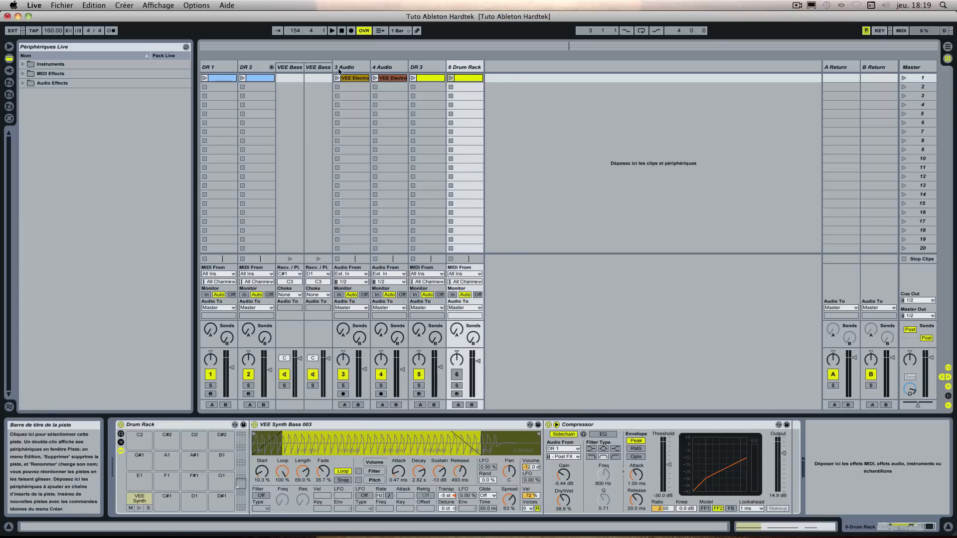
{"action": "left_click", "coordinate": [271, 67]}
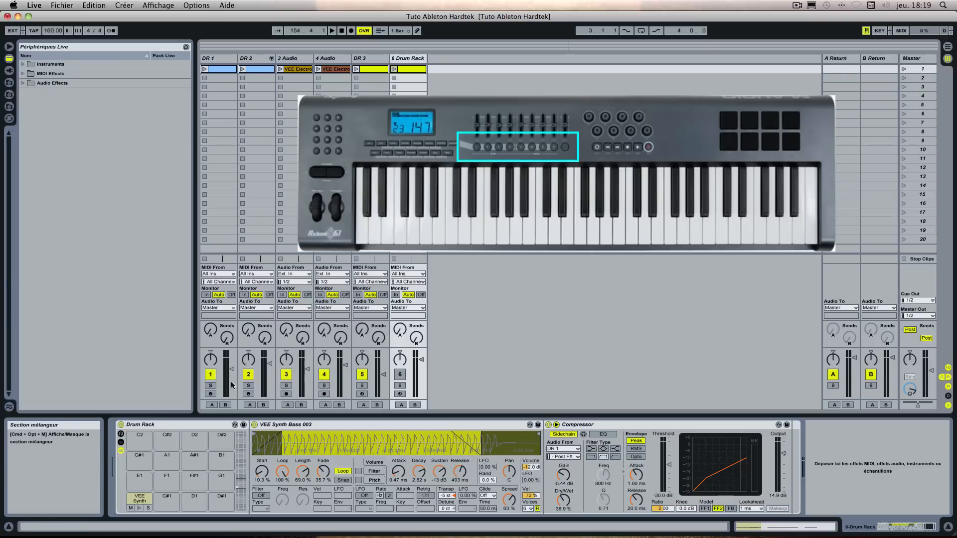
{"action": "left_click", "coordinate": [211, 375]}
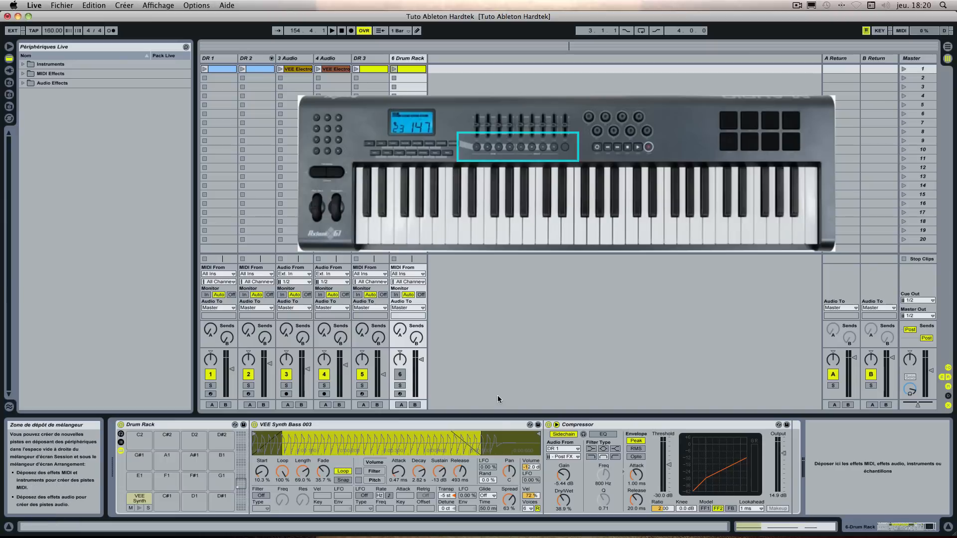
Start and stop the set's playback, and move the scene selection down to scene 4
{"action": "key", "text": "space"}
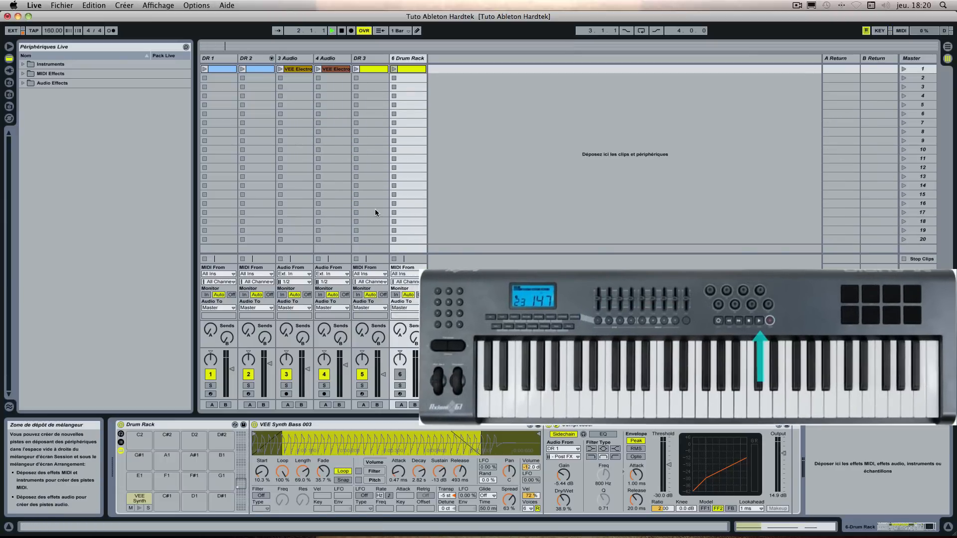
{"action": "key", "text": "space"}
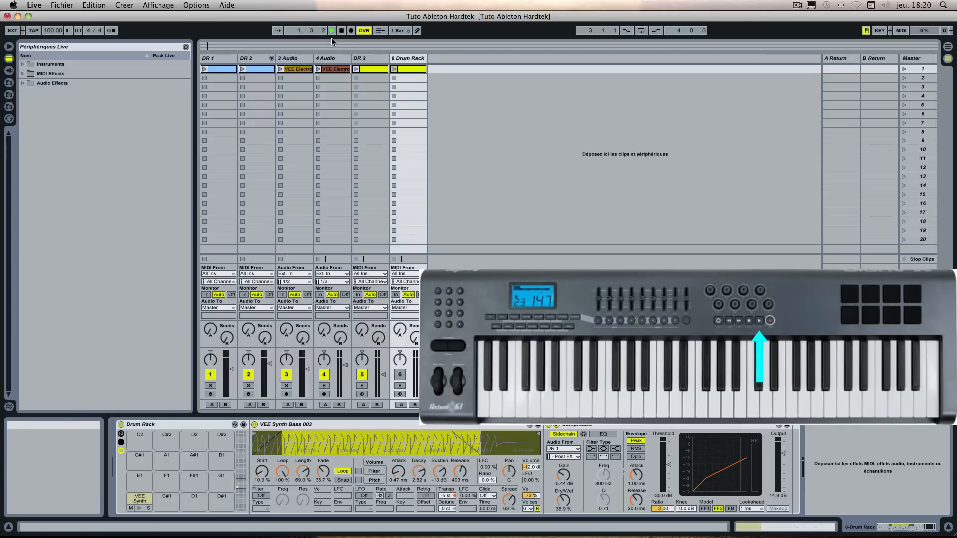
{"action": "key", "text": "Down"}
{"action": "key", "text": "Down"}
{"action": "key", "text": "Down"}
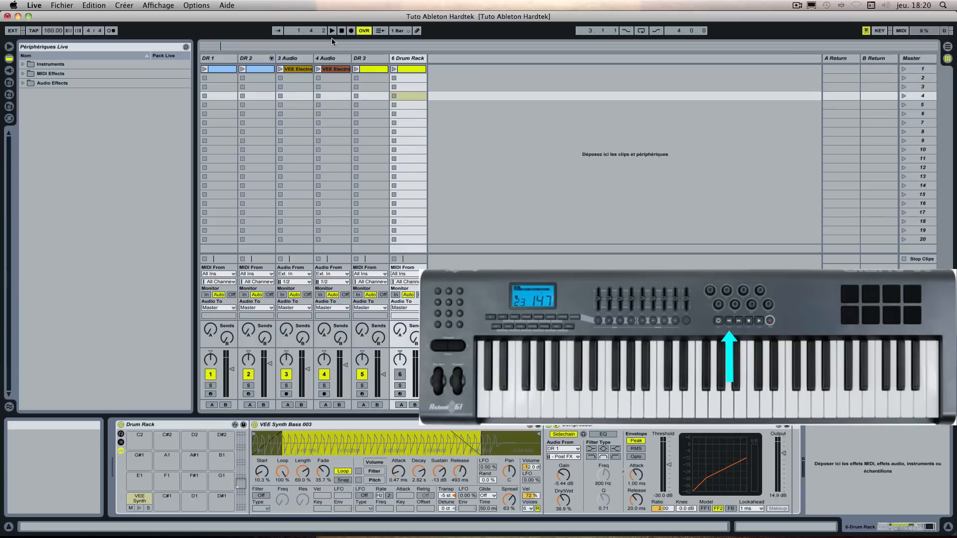
Move the scene selection up and down through the list, ending on scene 5
{"action": "key", "text": "Up"}
{"action": "key", "text": "Up"}
{"action": "key", "text": "Up"}
{"action": "key", "text": "Down"}
{"action": "key", "text": "Down"}
{"action": "key", "text": "Down"}
{"action": "key", "text": "Down"}
{"action": "key", "text": "Down"}
{"action": "key", "text": "Down"}
{"action": "key", "text": "Down"}
{"action": "key", "text": "Down"}
{"action": "key", "text": "Down"}
{"action": "key", "text": "Down"}
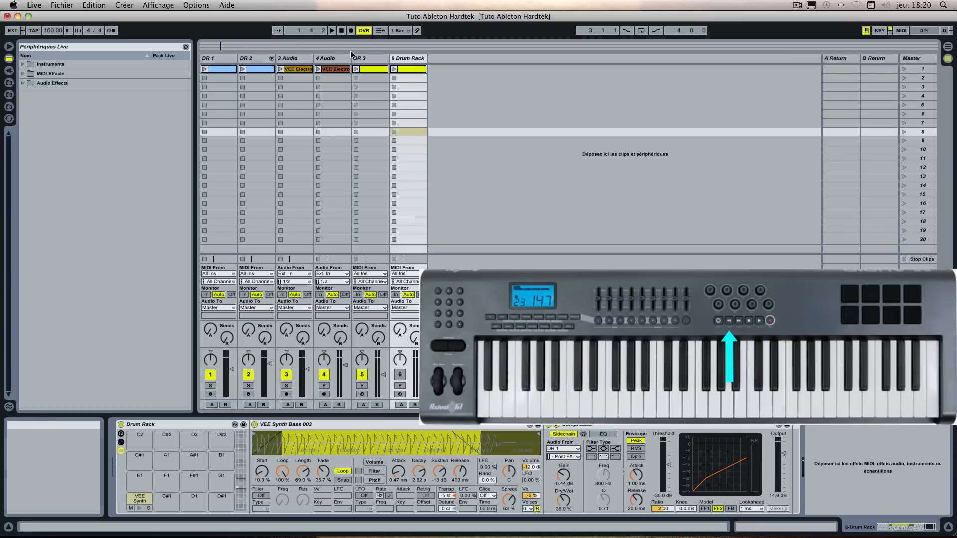
{"action": "key", "text": "Up"}
{"action": "key", "text": "Up"}
{"action": "key", "text": "Up"}
{"action": "key", "text": "Up"}
{"action": "key", "text": "Up"}
{"action": "key", "text": "Up"}
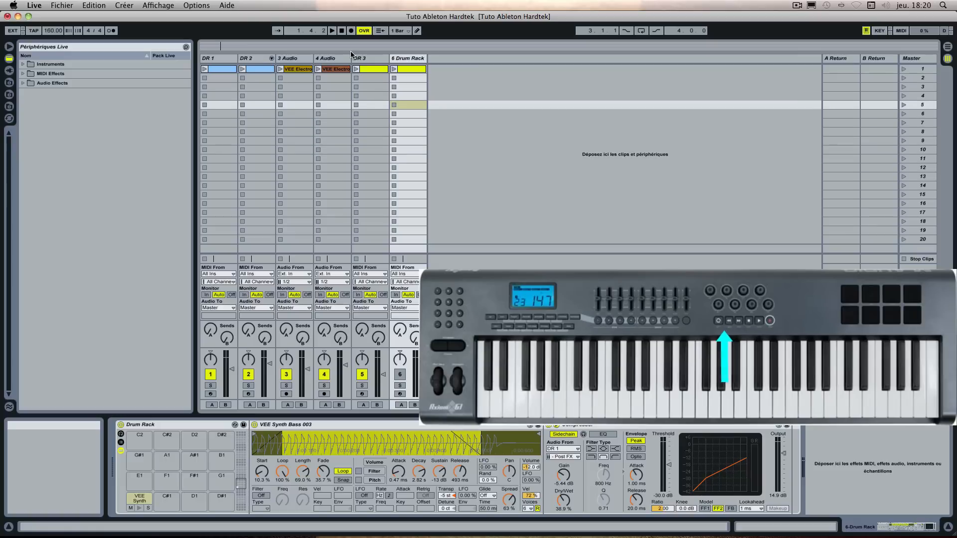
Launch scenes 5, 6 and 7 one after another
{"action": "key", "text": "Return"}
{"action": "key", "text": "Return"}
{"action": "key", "text": "Return"}
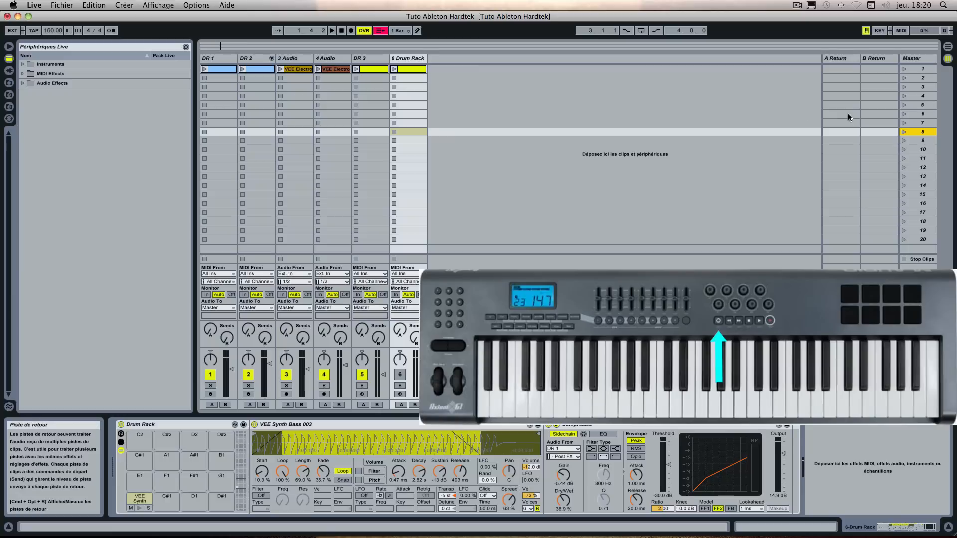
Select scene 1 in the Master track and launch it, move the selection down to scene 3 and stop playback
{"action": "left_click", "coordinate": [916, 68]}
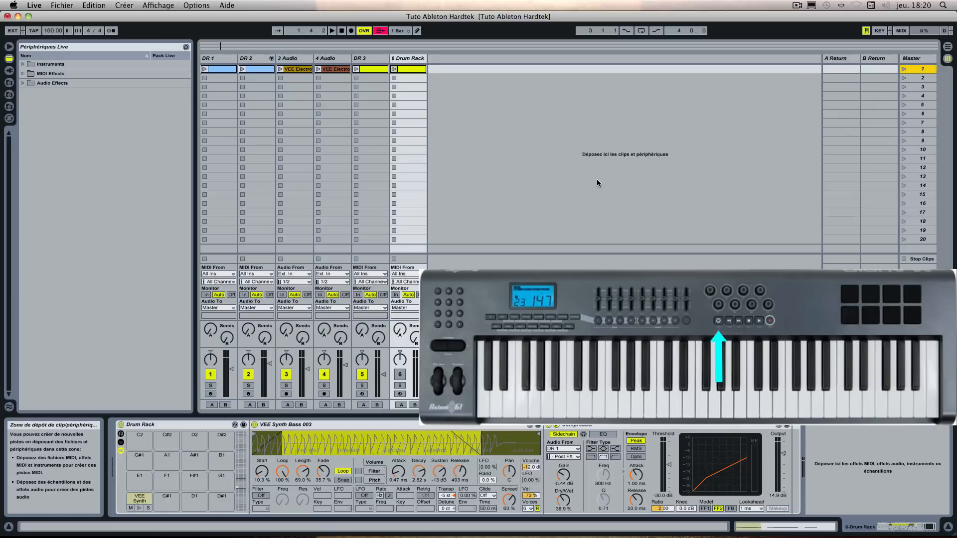
{"action": "key", "text": "Return"}
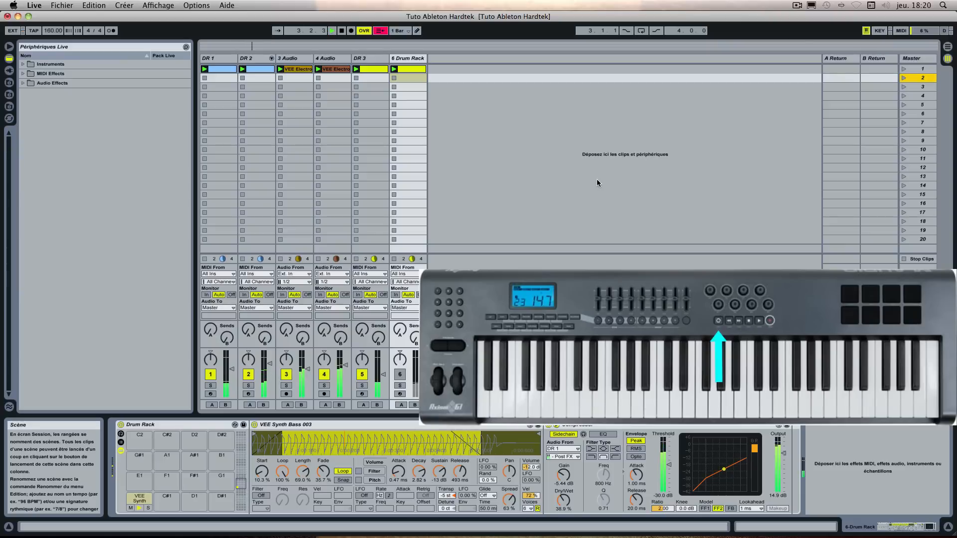
{"action": "key", "text": "Down"}
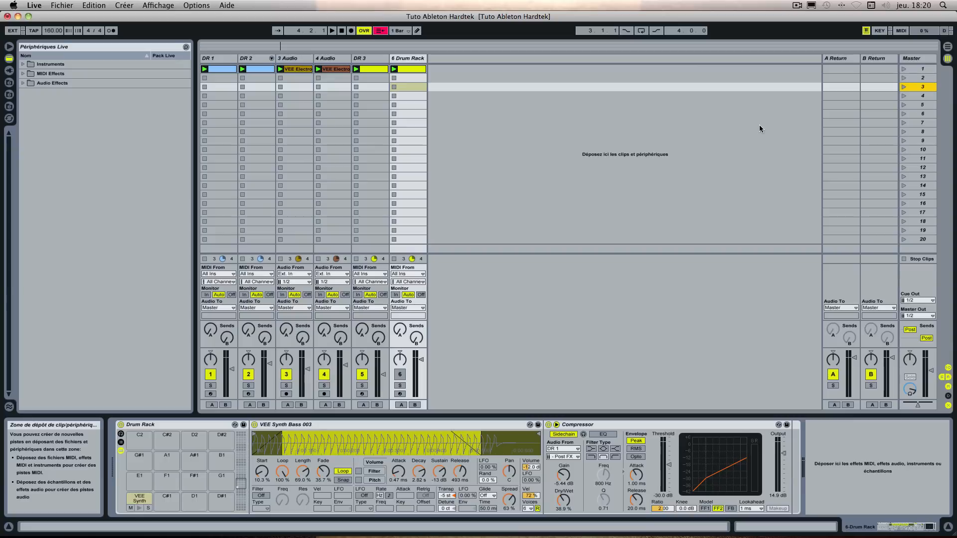
Review the Axiom control surface row and its Dump option in the MIDI preferences, and close them
{"action": "left_click", "coordinate": [34, 5]}
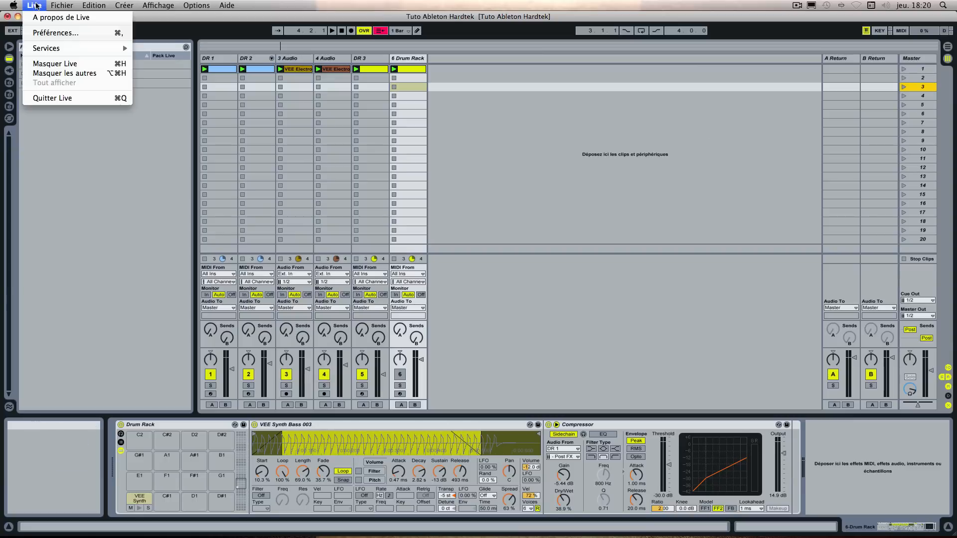
{"action": "left_click", "coordinate": [41, 34]}
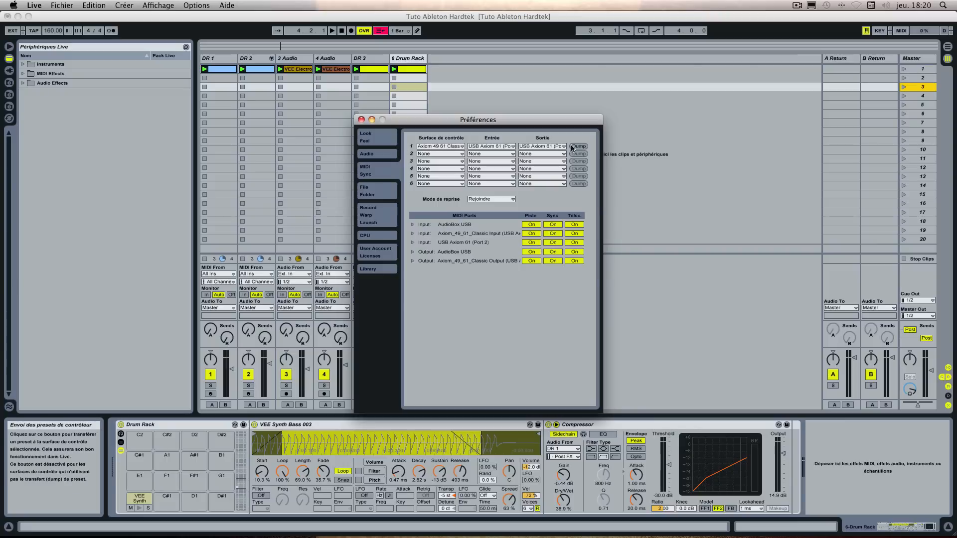
{"action": "left_click", "coordinate": [361, 120]}
{"action": "left_click", "coordinate": [502, 188]}
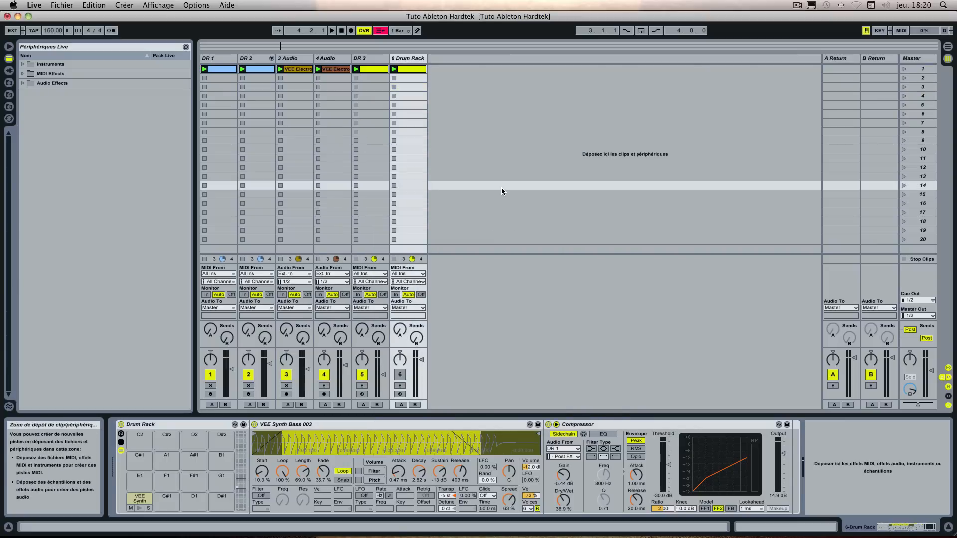